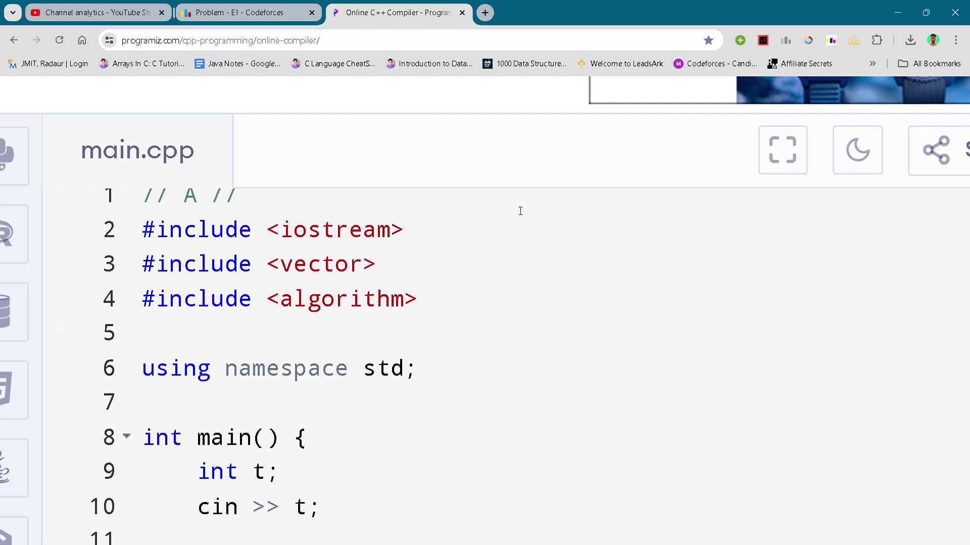
scroll(534, 142, "down", 1)
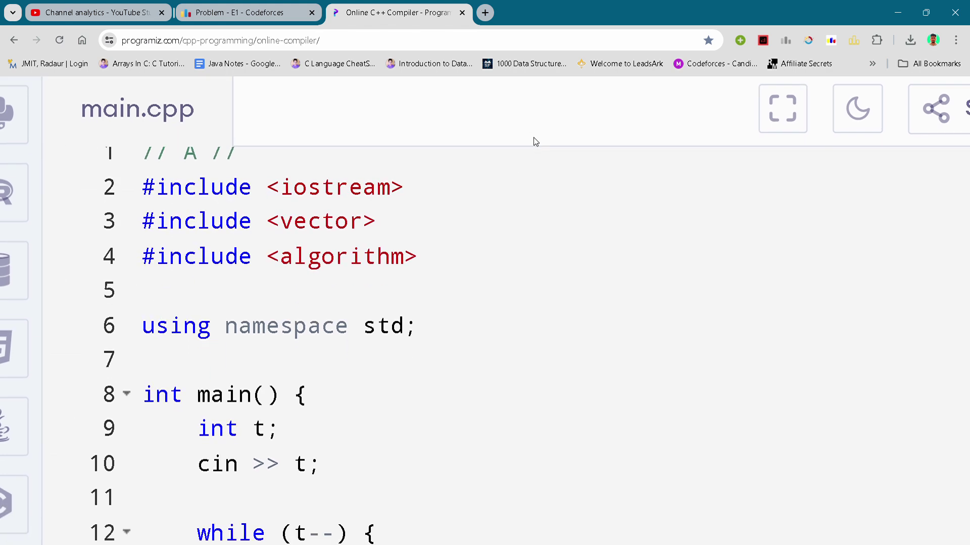
left_click(478, 199)
scroll(477, 200, "down", 1)
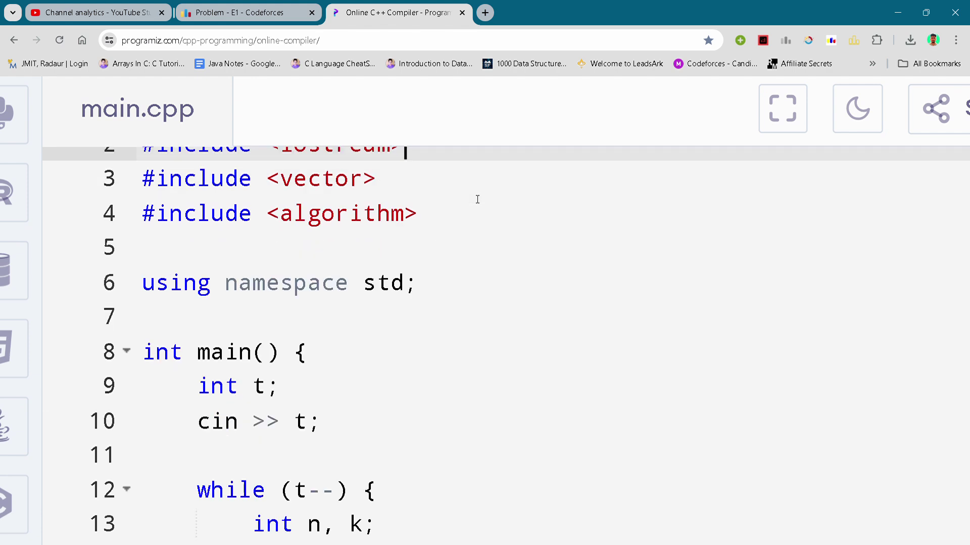
key("Down")
scroll(478, 200, "down", 1)
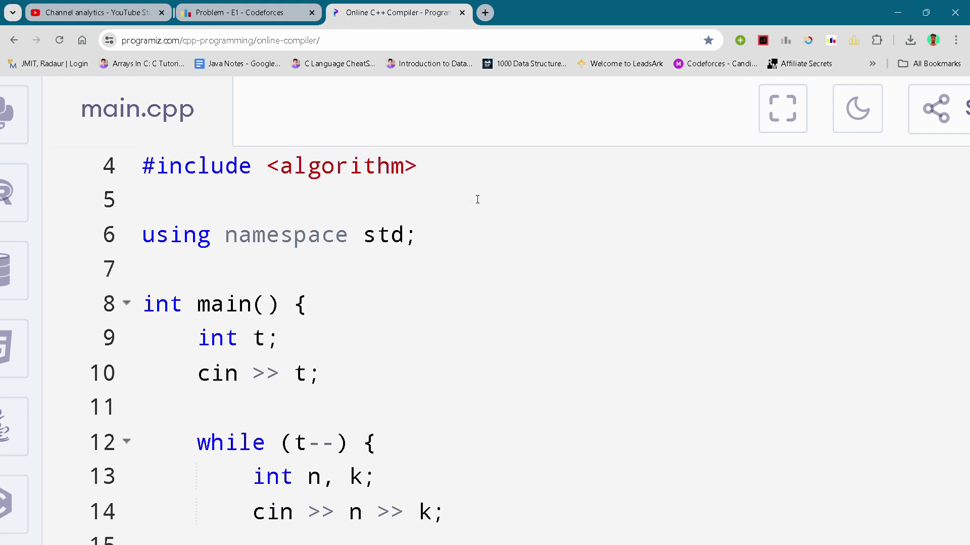
scroll(477, 200, "down", 1)
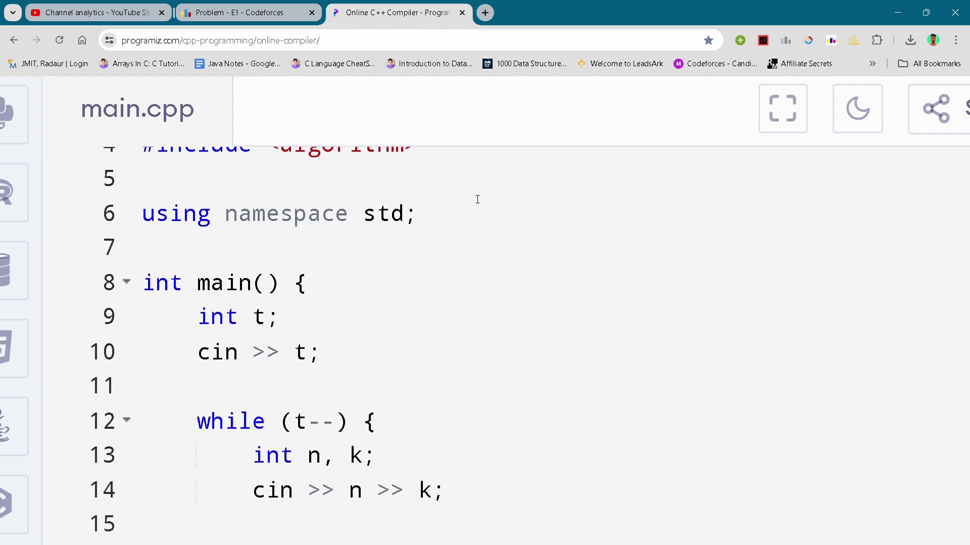
left_click(405, 253)
scroll(405, 255, "down", 1)
left_click(405, 255)
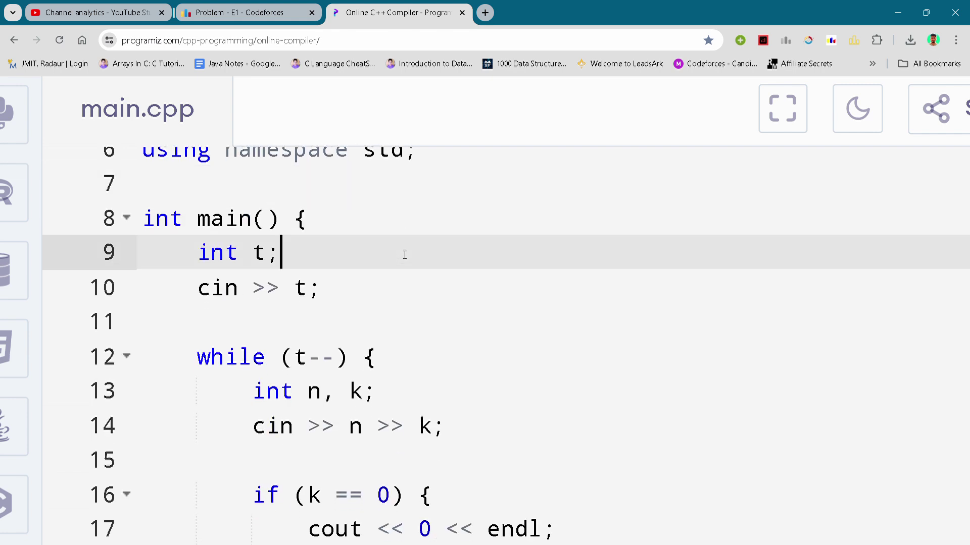
left_click(365, 295)
scroll(365, 296, "down", 1)
left_click(364, 296)
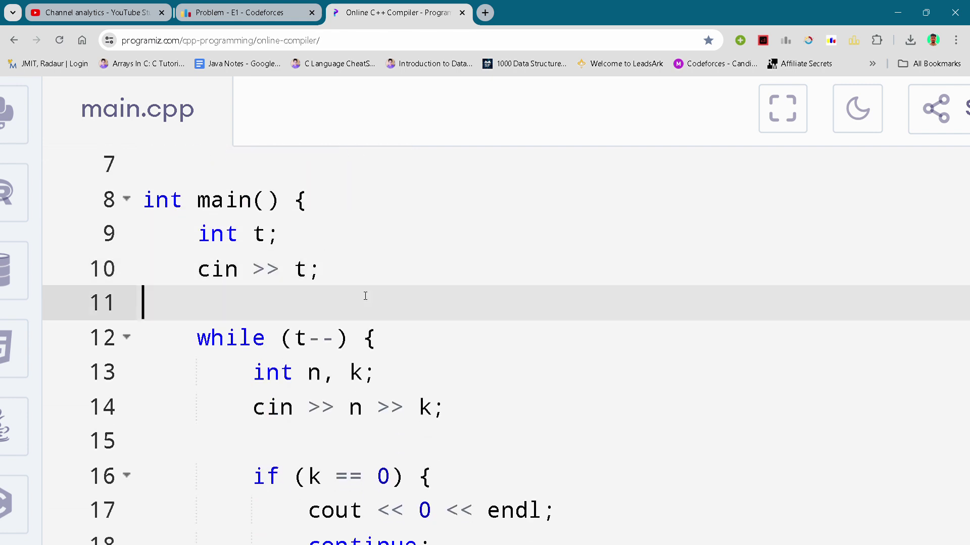
scroll(365, 295, "down", 1)
left_click(427, 339)
scroll(427, 340, "down", 1)
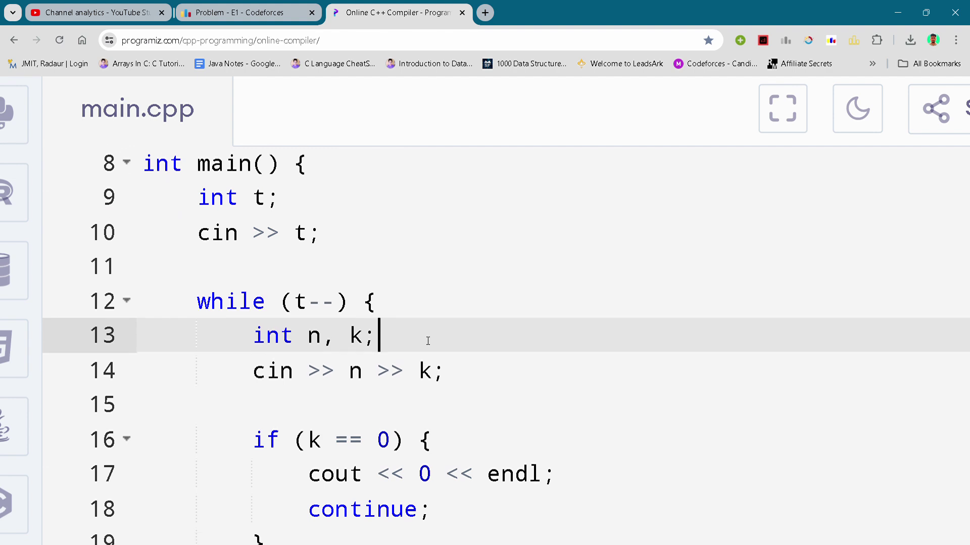
left_click(357, 381)
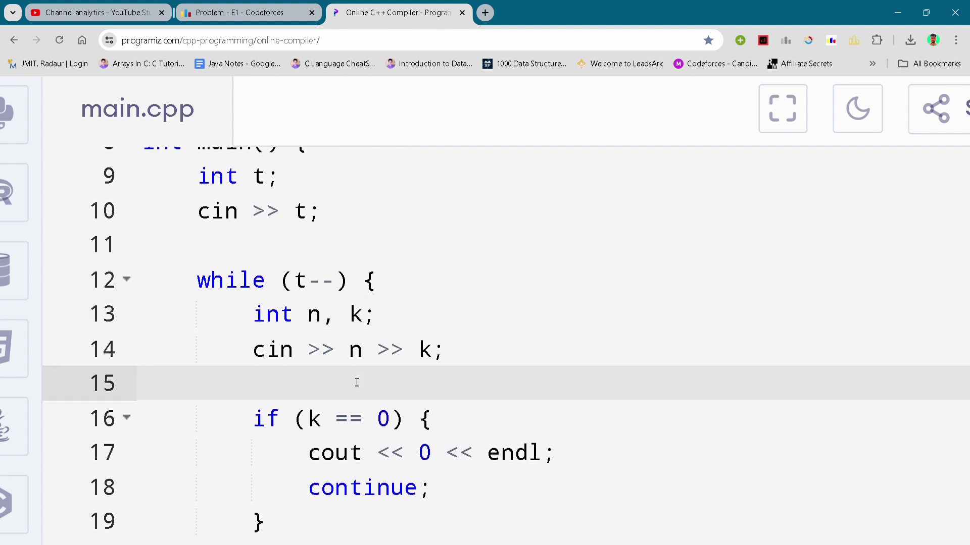
scroll(356, 382, "down", 1)
left_click(297, 421)
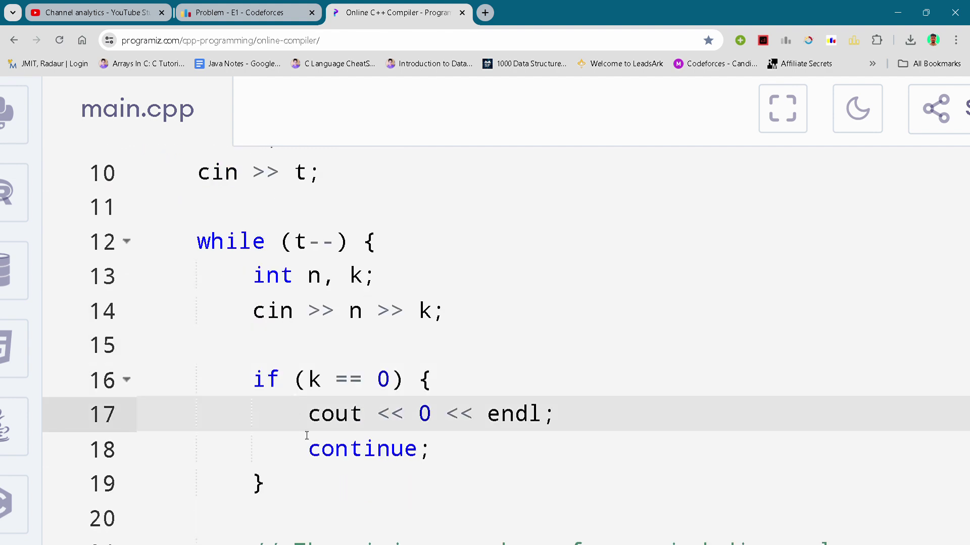
left_click(307, 436)
scroll(307, 435, "down", 1)
scroll(307, 436, "down", 1)
left_click(308, 436)
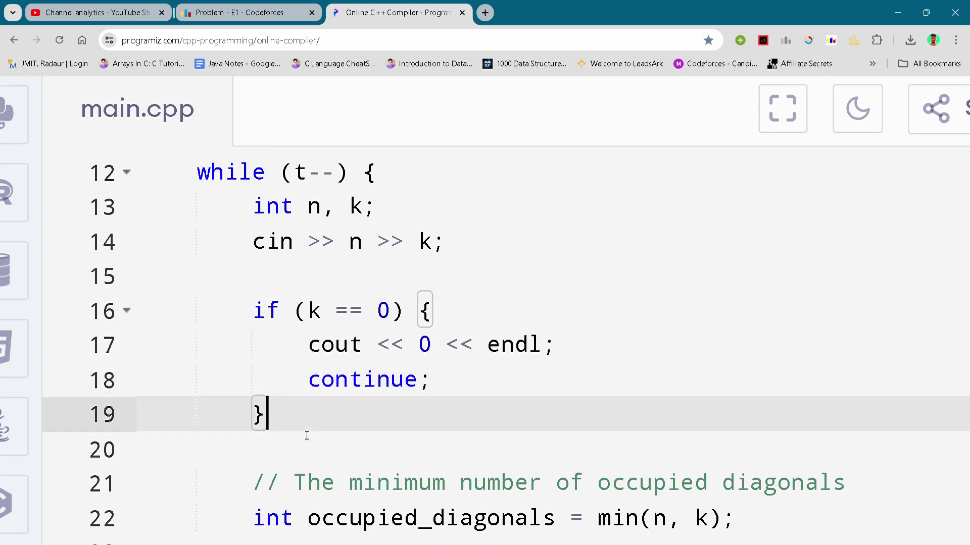
left_click(307, 436)
scroll(307, 435, "down", 1)
scroll(308, 435, "down", 3)
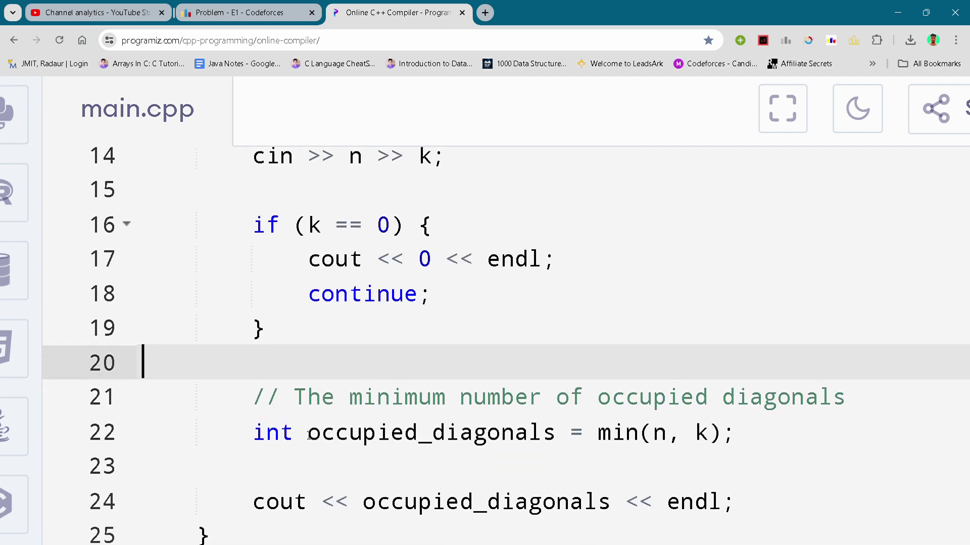
left_click(308, 436)
scroll(308, 436, "down", 2)
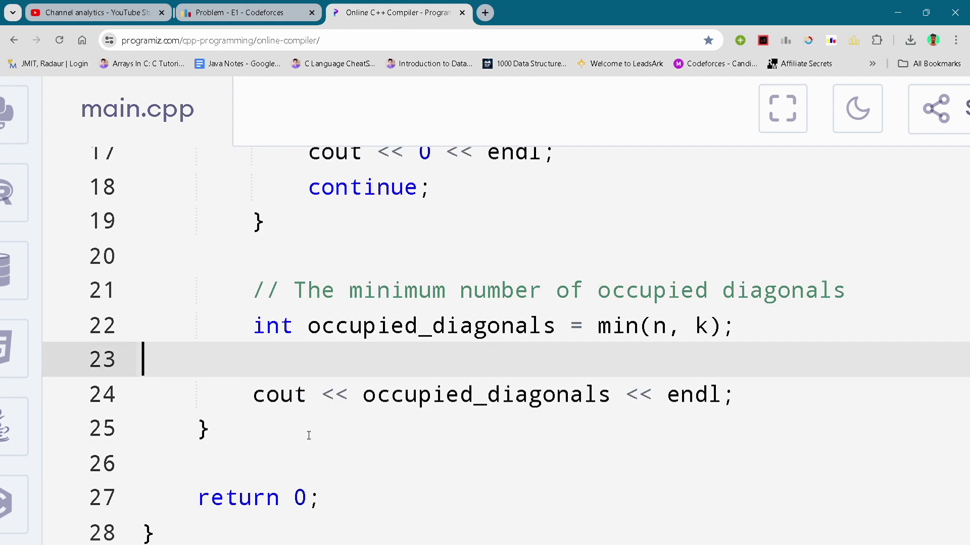
left_click(268, 461)
left_click(544, 290)
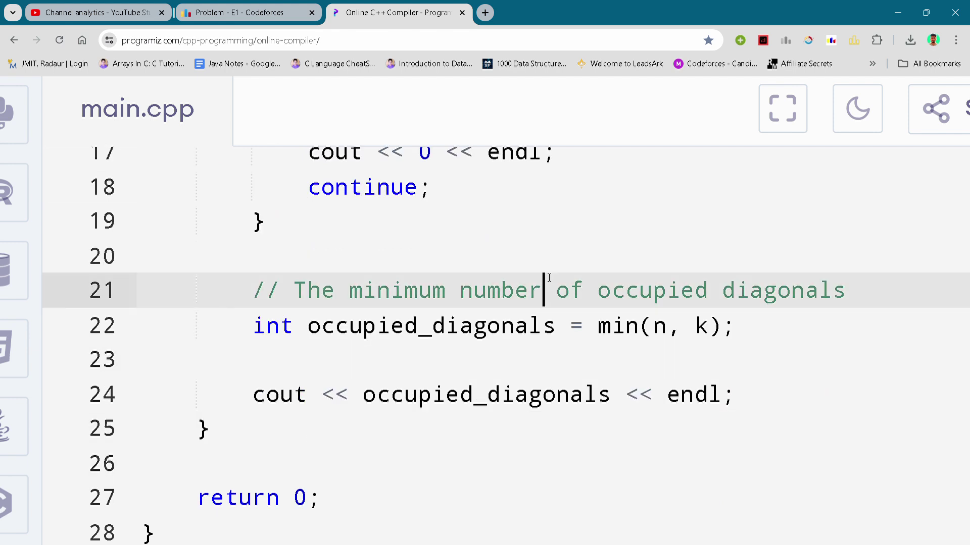
scroll(549, 278, "right", 1)
scroll(548, 279, "left", 2)
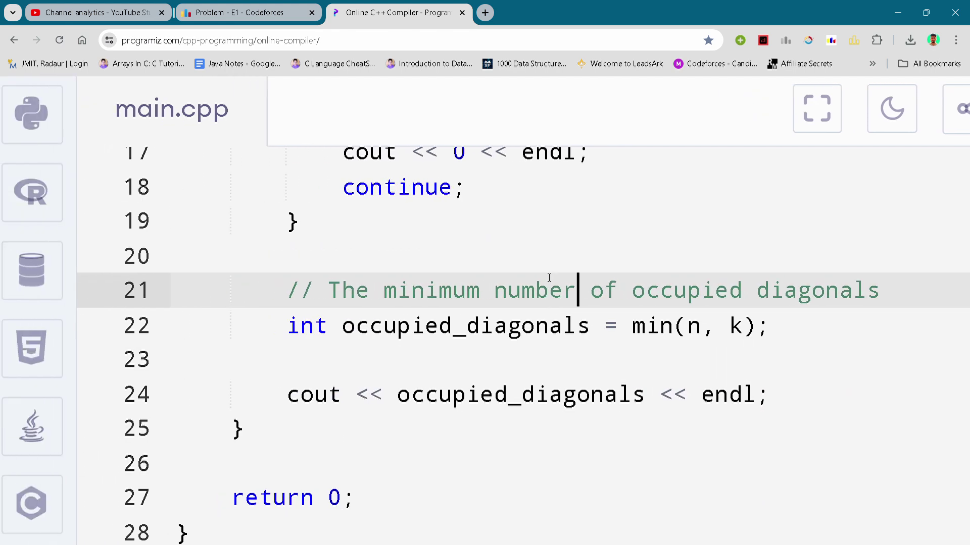
scroll(540, 211, "down", 2)
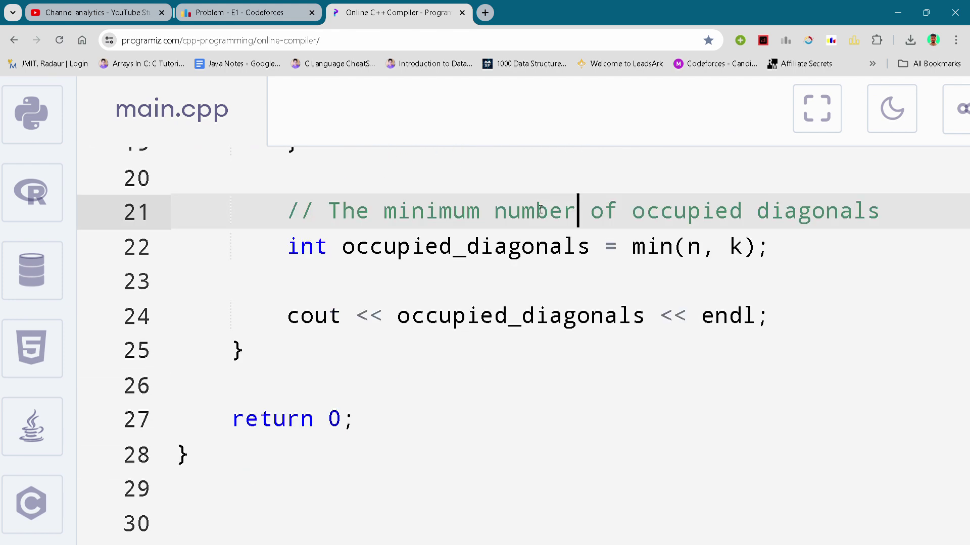
scroll(540, 209, "up", 1)
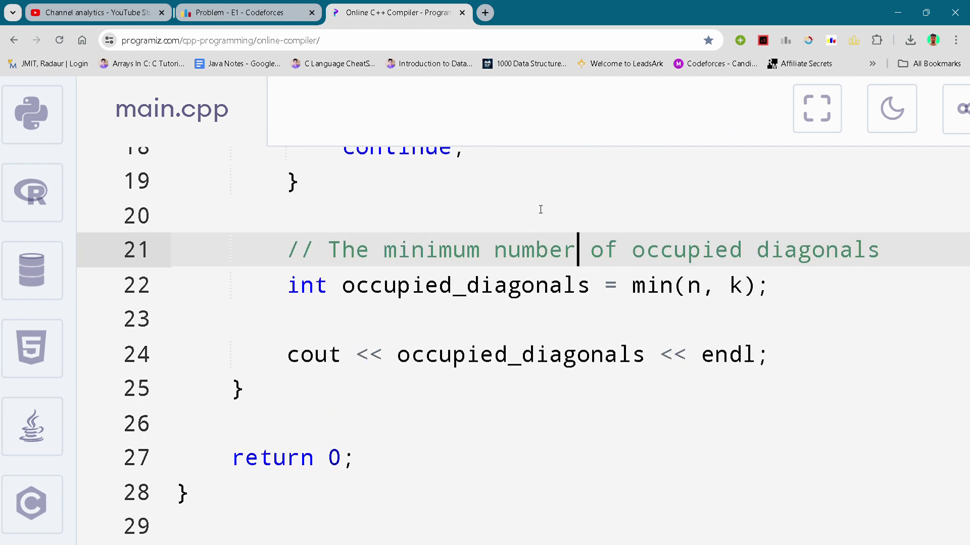
scroll(540, 209, "down", 1)
scroll(541, 209, "up", 1)
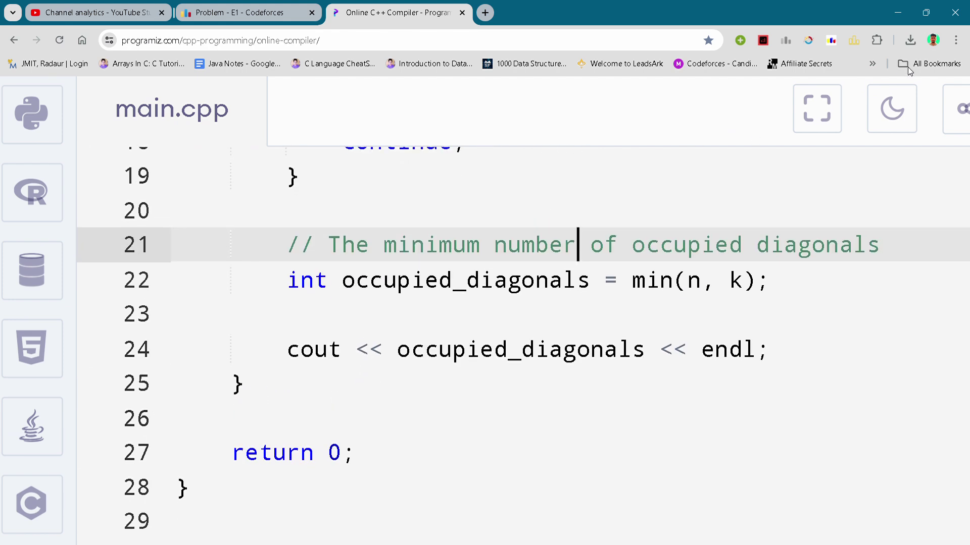